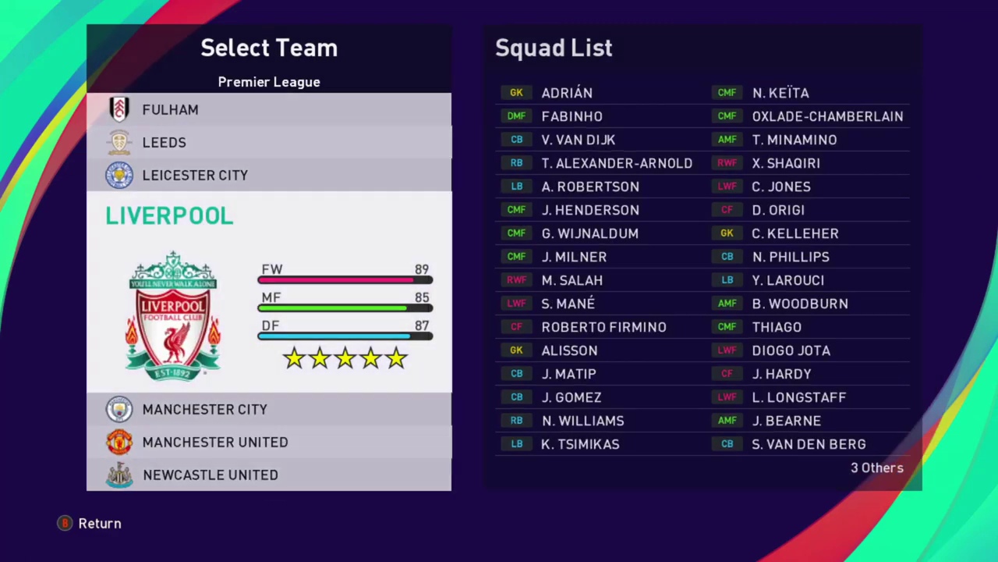
# Step: Look through the Liverpool squad down to Thiago, examining each player's face and information, and go back to the league list
pyautogui.press('Down')
pyautogui.press('Down')
pyautogui.press('Down')
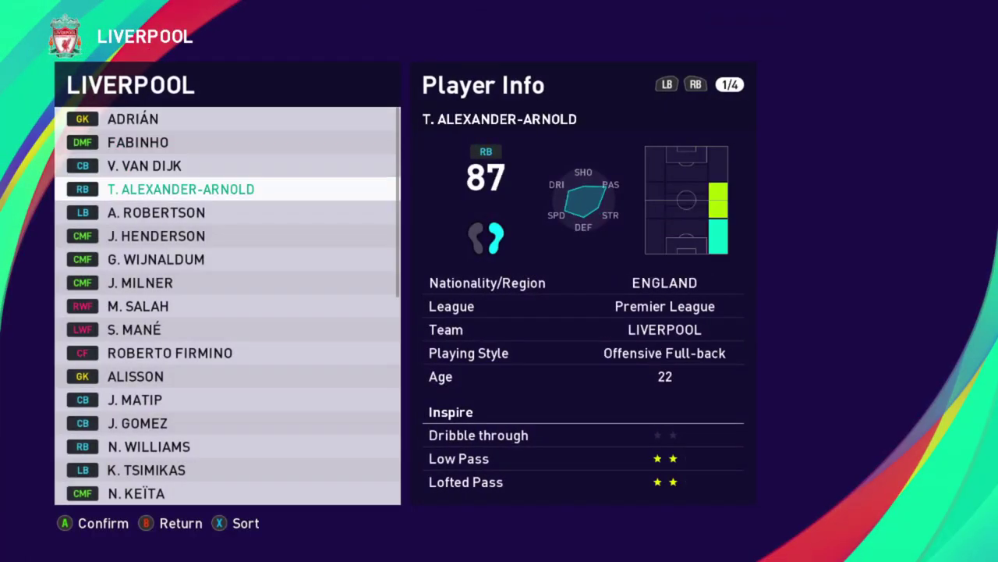
pyautogui.press('Down')
pyautogui.press('Down')
pyautogui.press('Down')
pyautogui.press('Down')
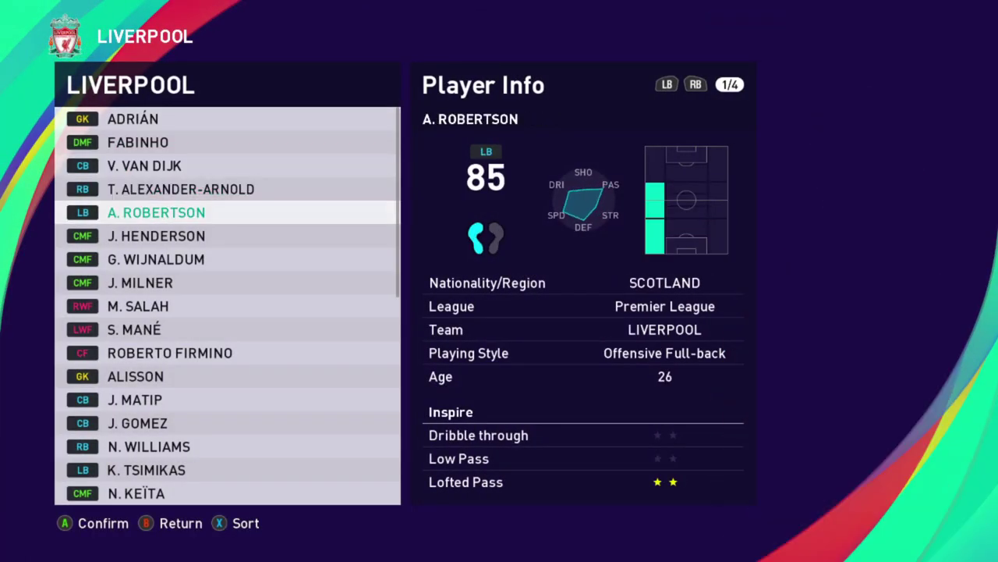
pyautogui.press('Down')
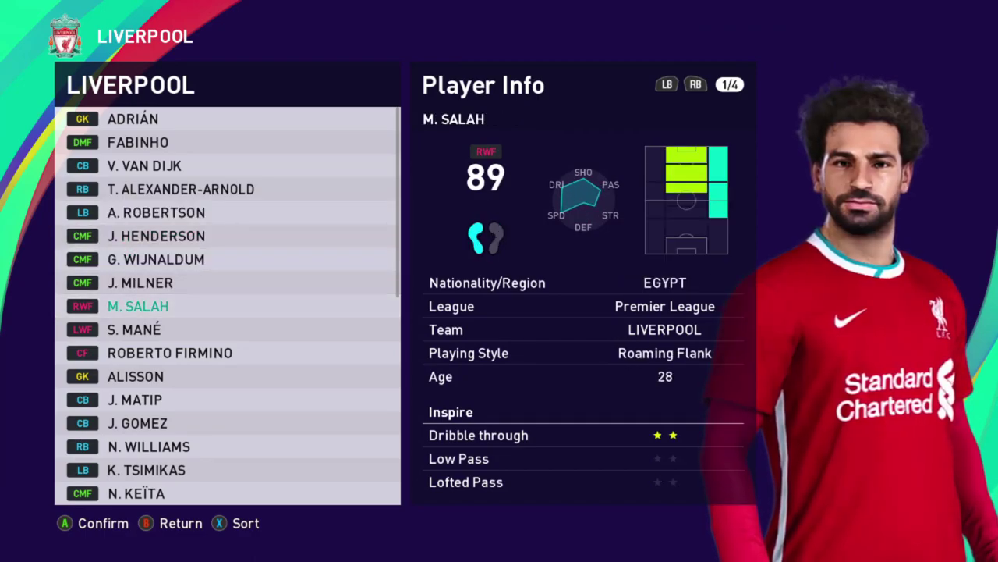
pyautogui.press('Down')
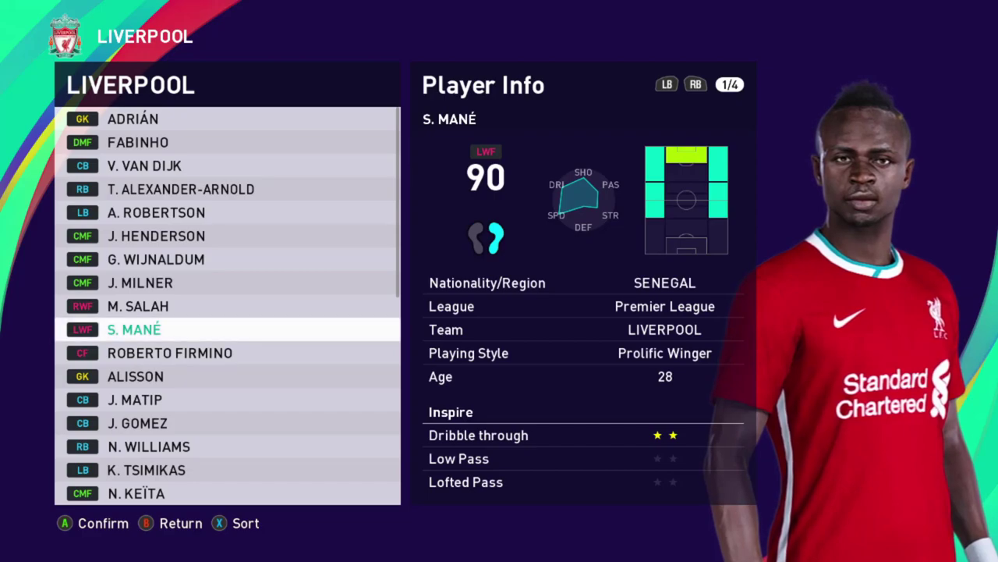
pyautogui.press('Down')
pyautogui.press('Down')
pyautogui.press('Down')
pyautogui.press('Down')
pyautogui.press('Down')
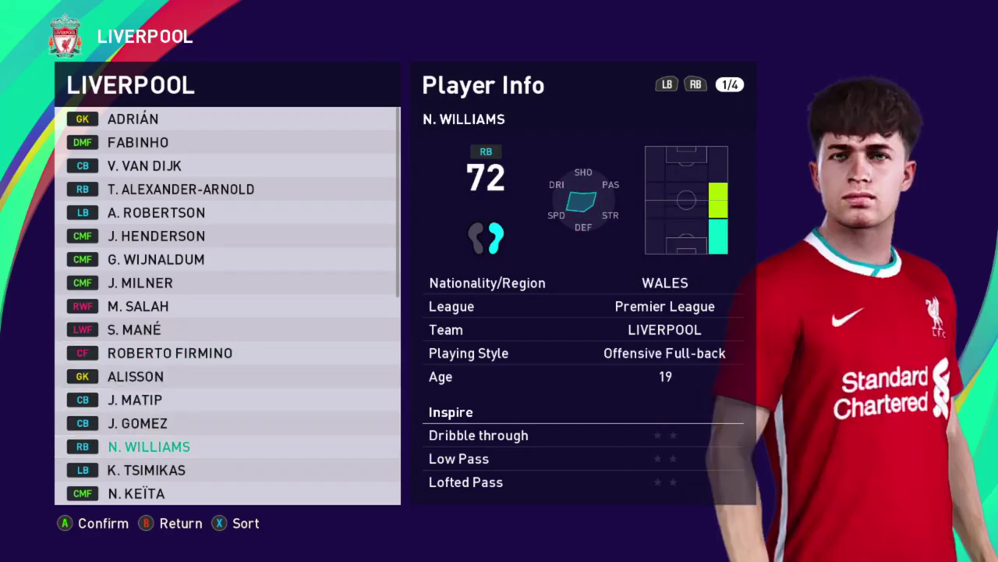
pyautogui.press('Down')
pyautogui.press('Down')
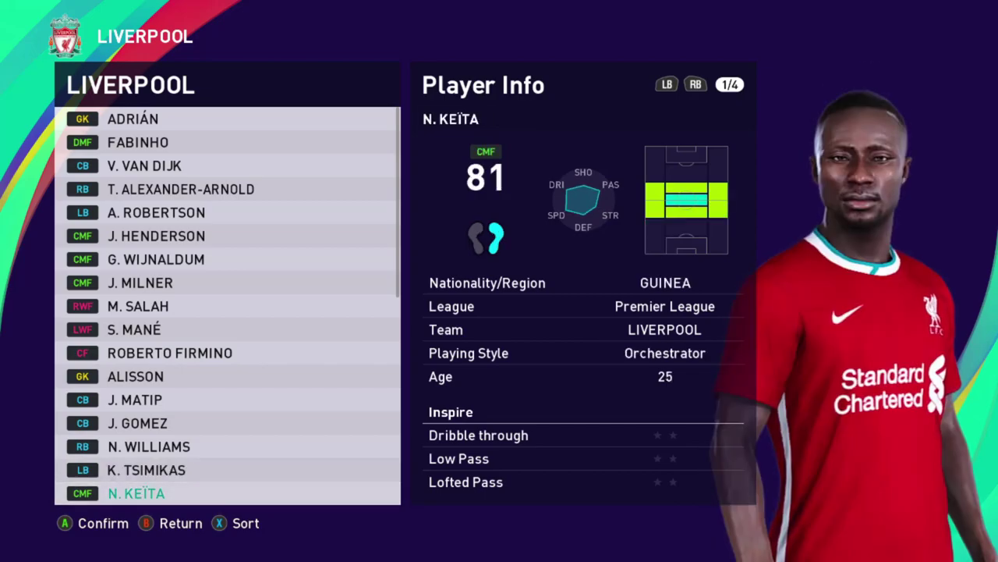
pyautogui.press('Down')
pyautogui.press('Down')
pyautogui.press('Down')
pyautogui.press('Down')
pyautogui.press('Down')
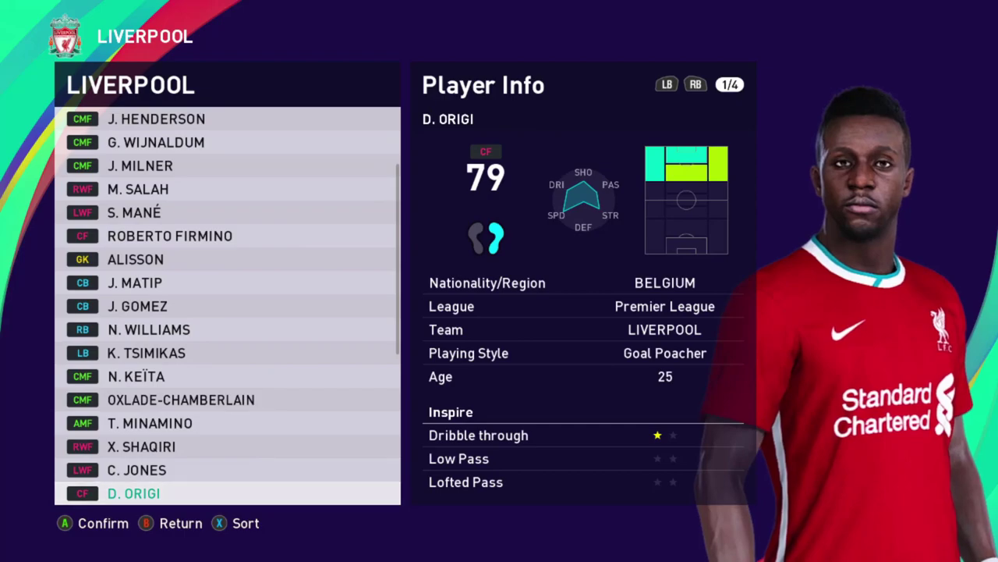
pyautogui.press('Down')
pyautogui.press('Down')
pyautogui.press('Down')
pyautogui.press('Down')
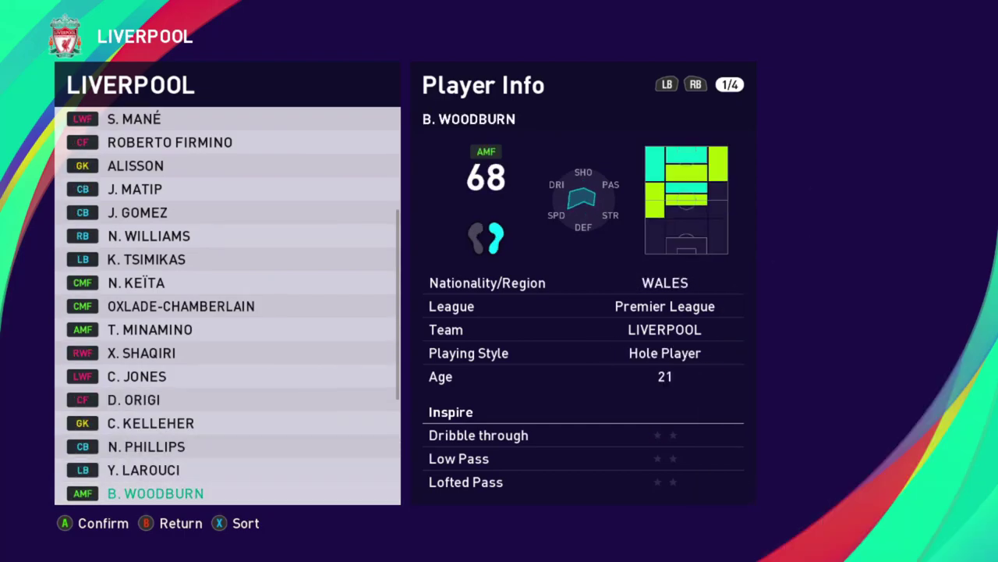
pyautogui.press('Down')
pyautogui.press('Down')
pyautogui.press('Up')
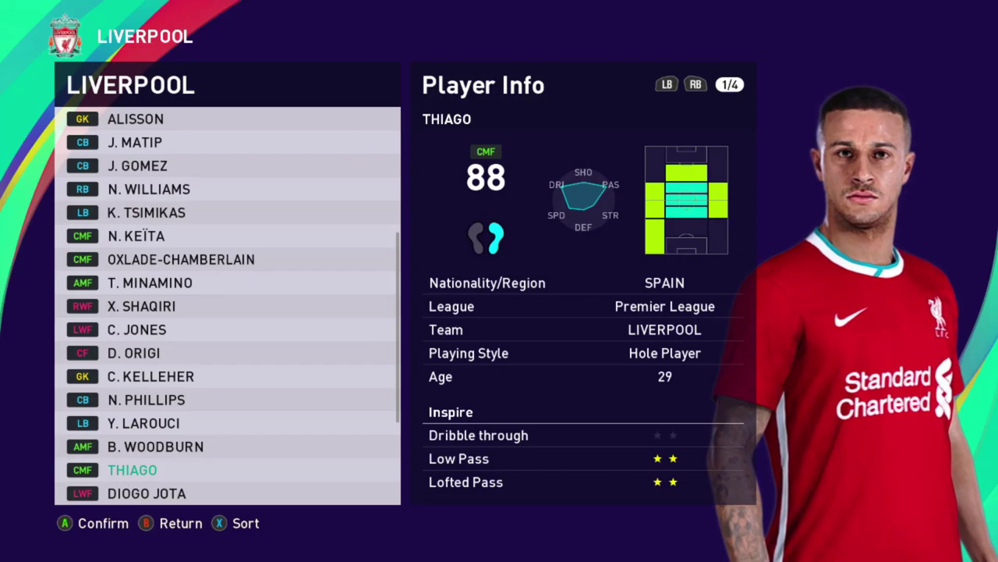
pyautogui.press('Escape')
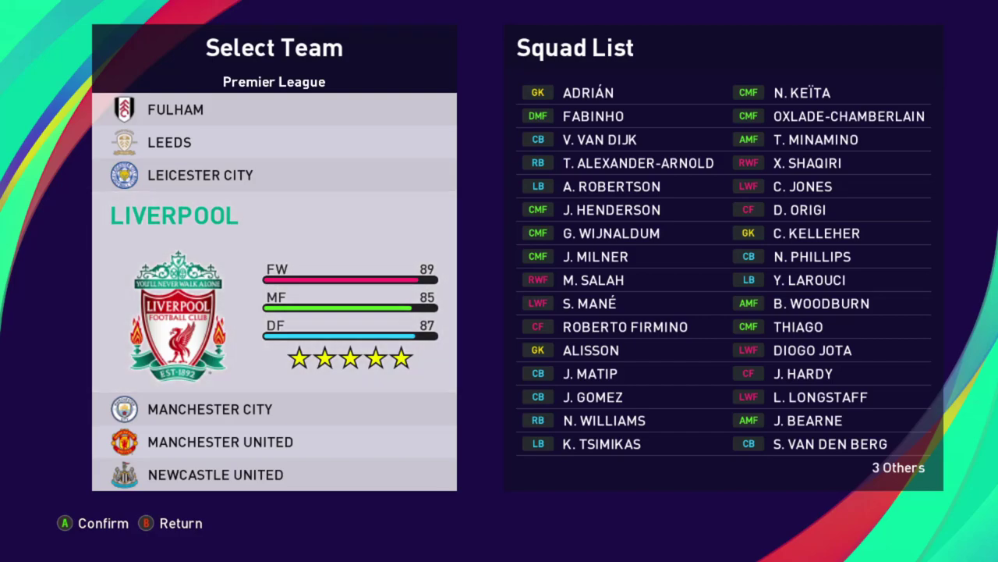
pyautogui.press('Escape')
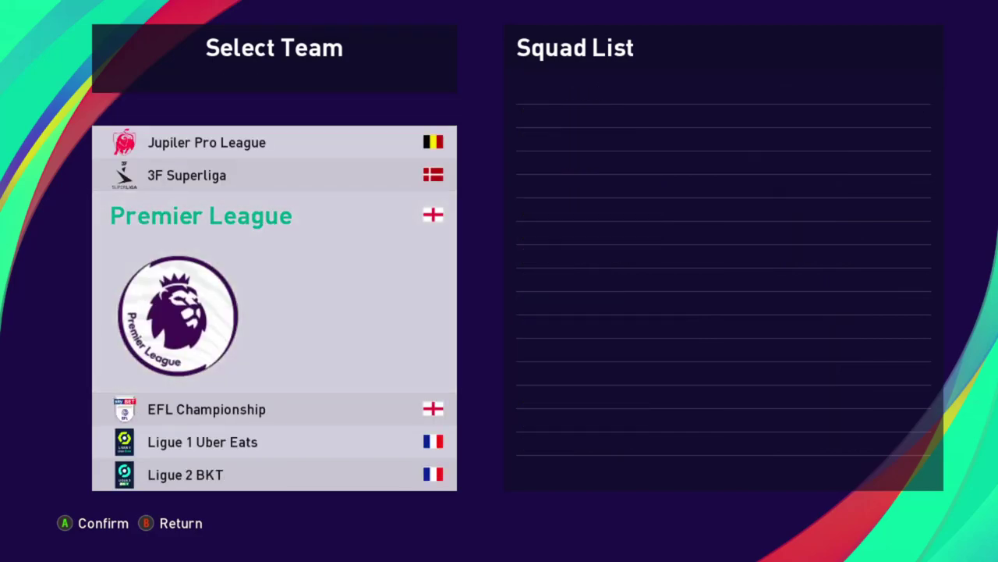
# Step: Go through the league list and open the Bundesliga
pyautogui.press('Down')
pyautogui.press('Down')
pyautogui.press('Down')
pyautogui.press('Down')
pyautogui.press('Down')
pyautogui.press('Down')
pyautogui.press('Down')
pyautogui.press('Down')
pyautogui.press('Down')
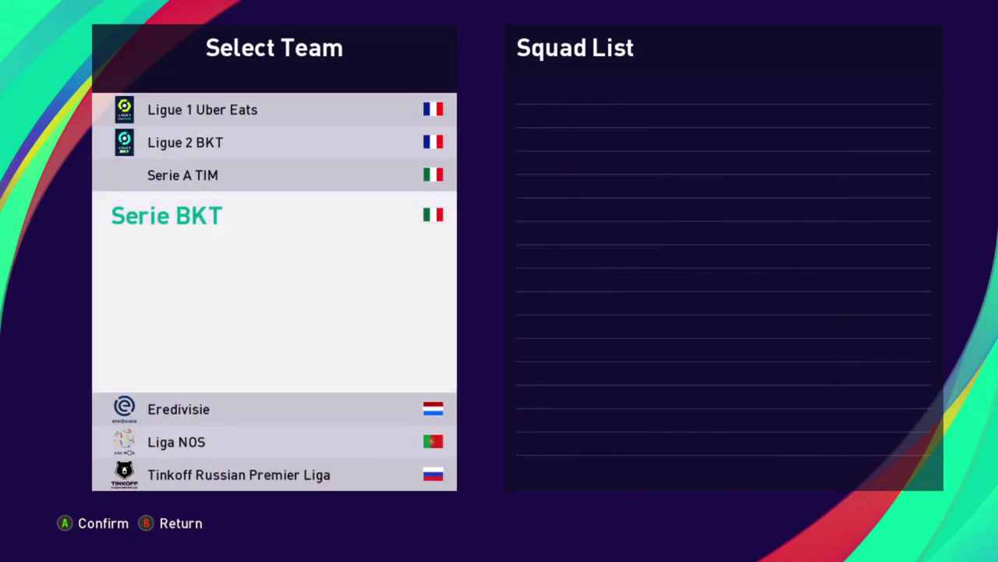
pyautogui.press('Down')
pyautogui.press('Down')
pyautogui.press('Down')
pyautogui.press('Down')
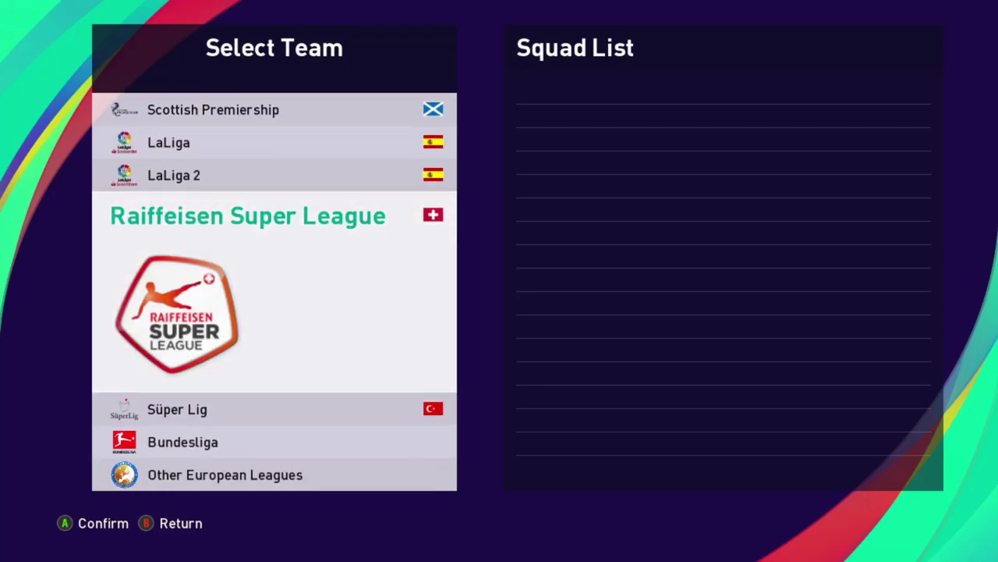
pyautogui.press('Return')
# Step: Open the Borussia Dortmund squad among the Bundesliga teams
pyautogui.press('Down')
pyautogui.press('Down')
pyautogui.press('Down')
pyautogui.press('Down')
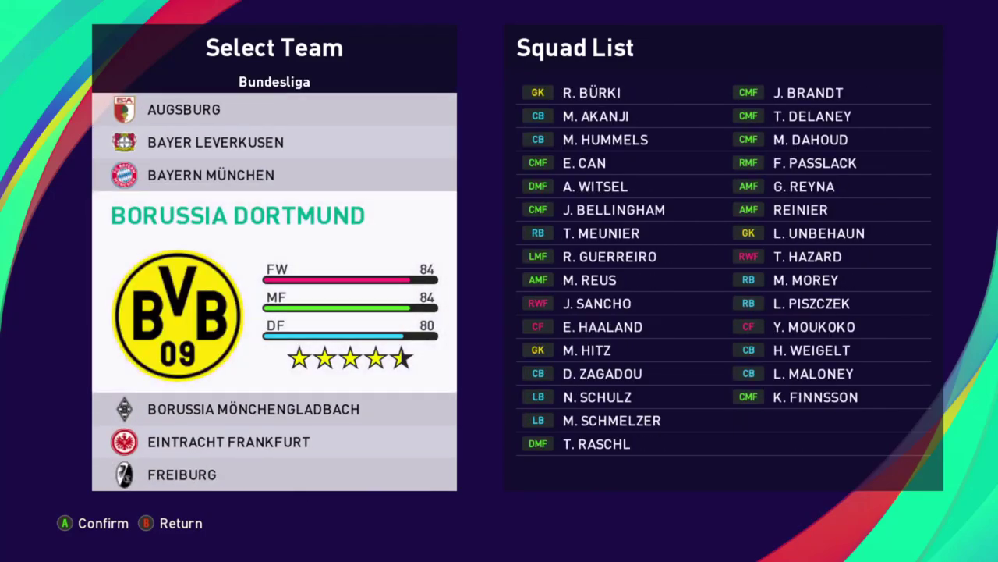
pyautogui.press('Return')
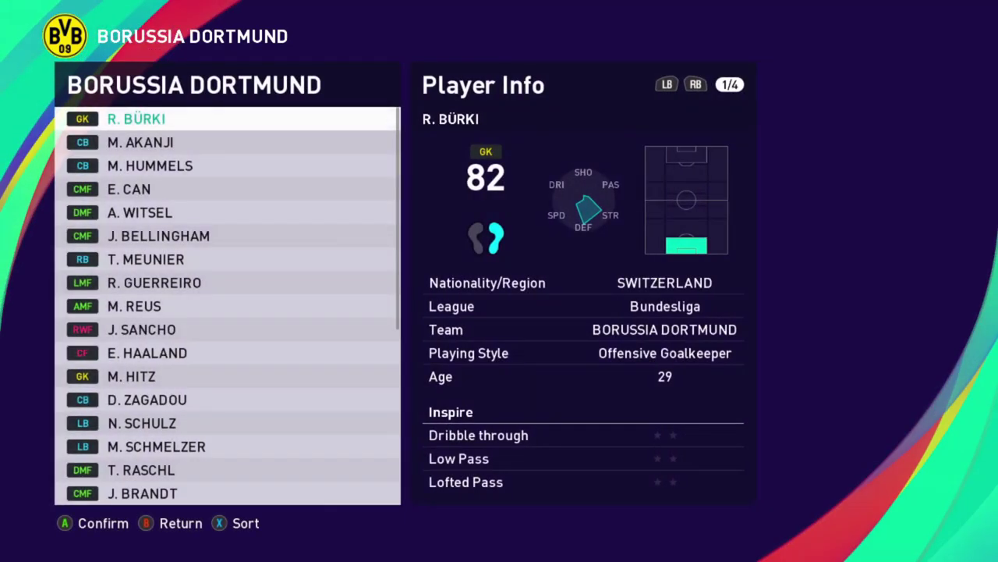
# Step: Look through the Borussia Dortmund players from R. Bürki to E. Haaland, examining their faces, and leave the squad
pyautogui.press('Down')
pyautogui.press('Down')
pyautogui.press('Down')
pyautogui.press('Down')
pyautogui.press('Down')
pyautogui.press('Down')
pyautogui.press('Down')
pyautogui.press('Down')
pyautogui.press('Down')
pyautogui.press('Down')
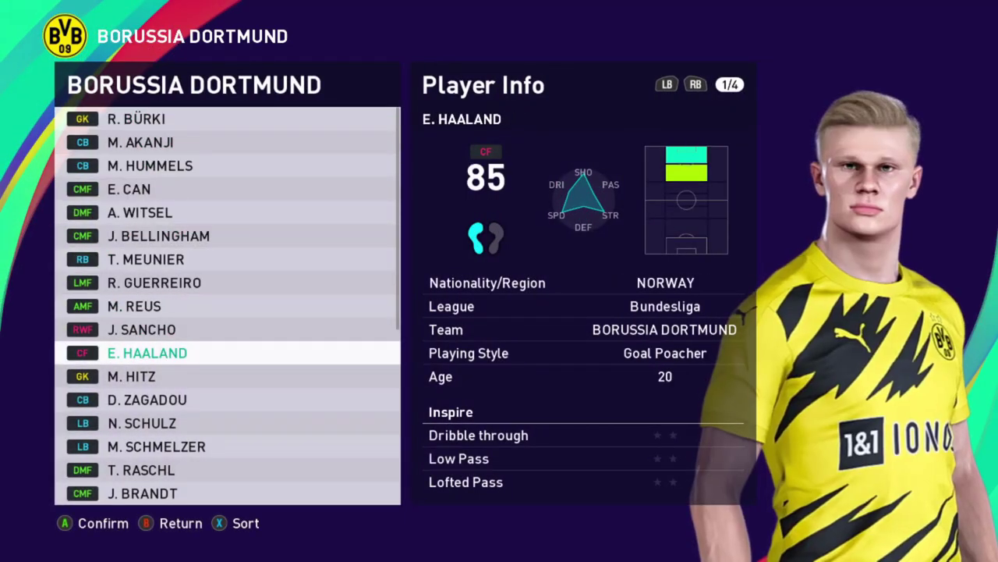
pyautogui.press('Return')
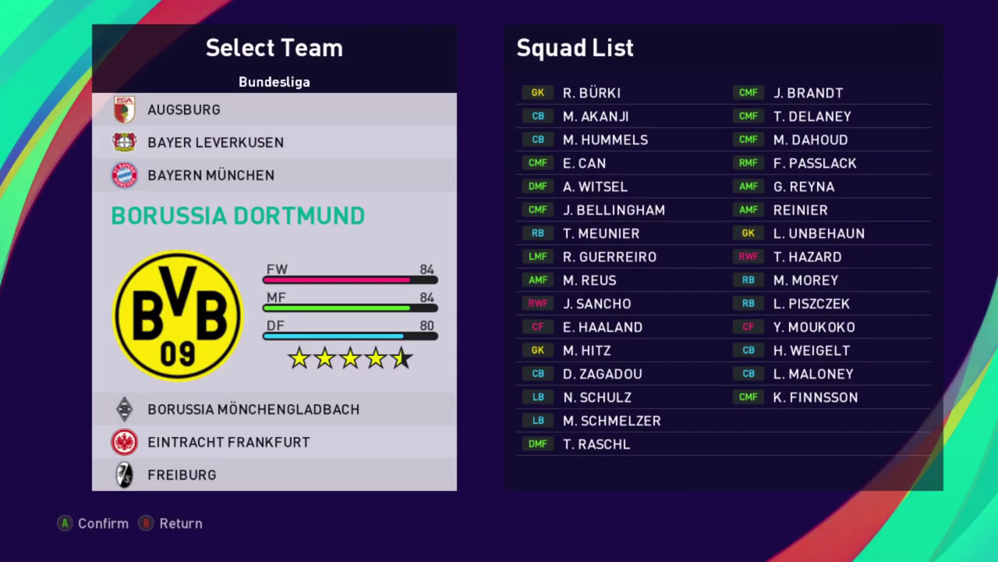
pyautogui.press('Escape')
pyautogui.press('Escape')
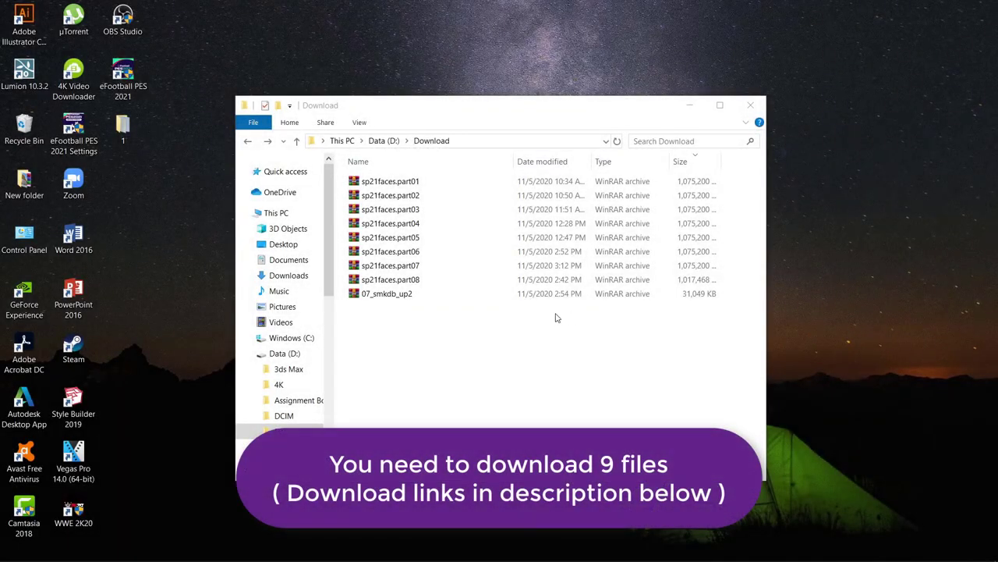
# Step: In File Explorer, extract the eight archives sp21faces.part01 to sp21faces.part08 in the Download folder into an sp21faces folder
pyautogui.moveTo(718, 363); pyautogui.dragTo(717, 295)
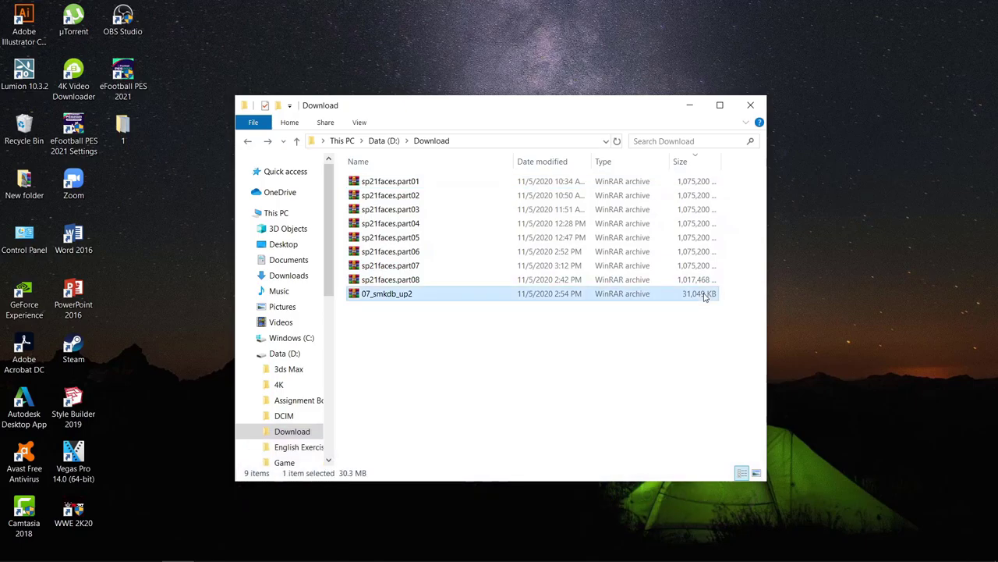
pyautogui.moveTo(739, 178); pyautogui.dragTo(669, 283)
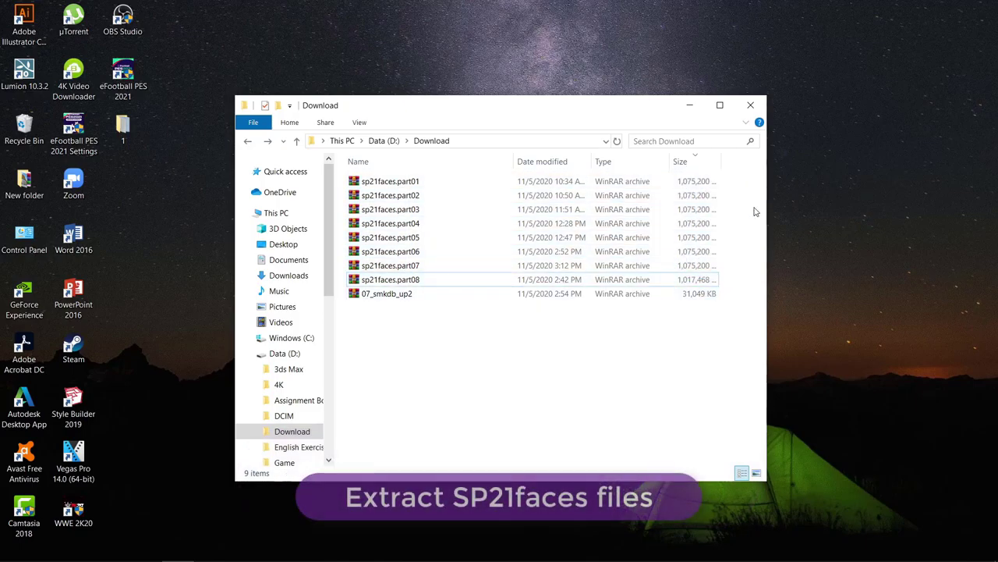
pyautogui.moveTo(745, 185); pyautogui.dragTo(697, 284)
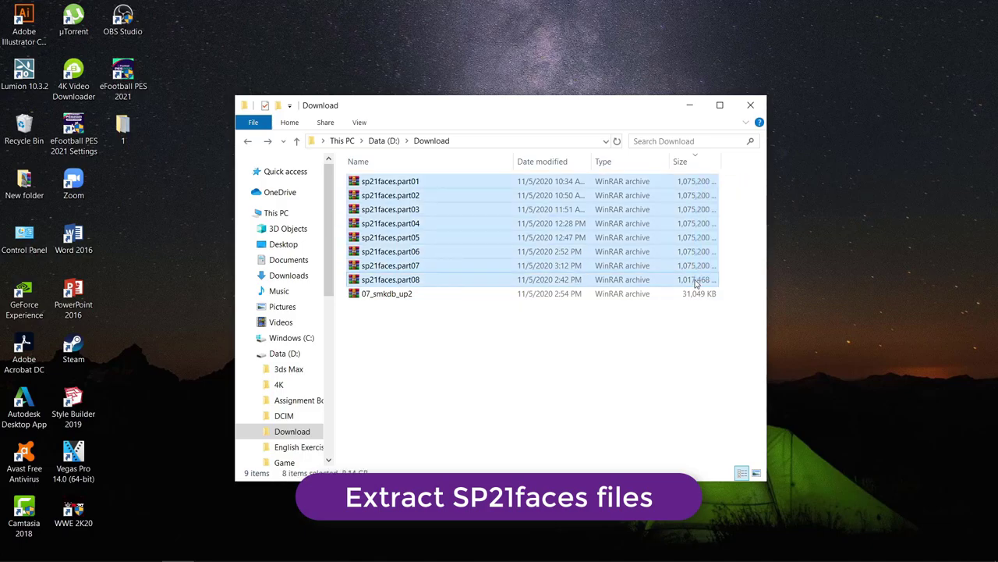
pyautogui.rightClick(608, 211)
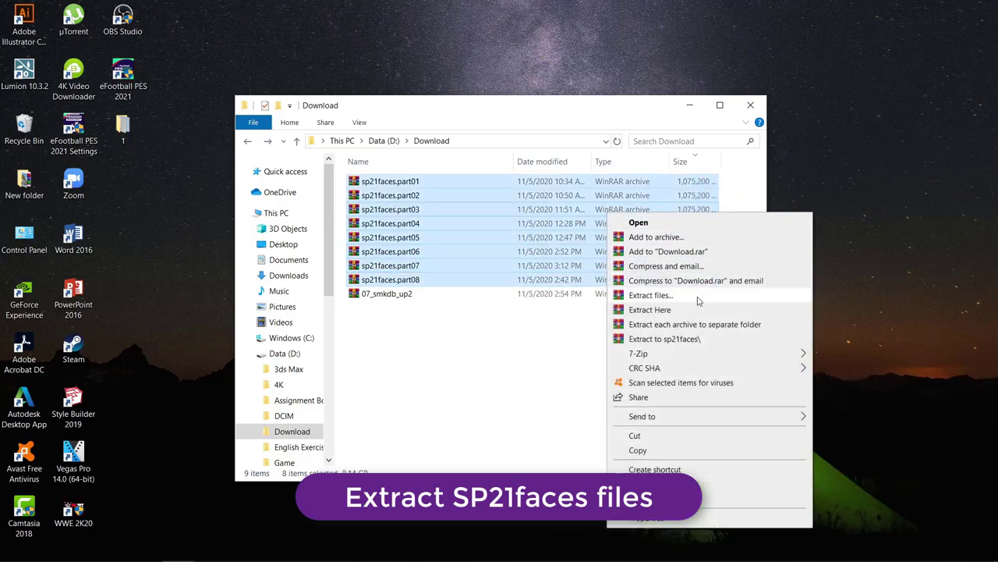
pyautogui.click(697, 342)
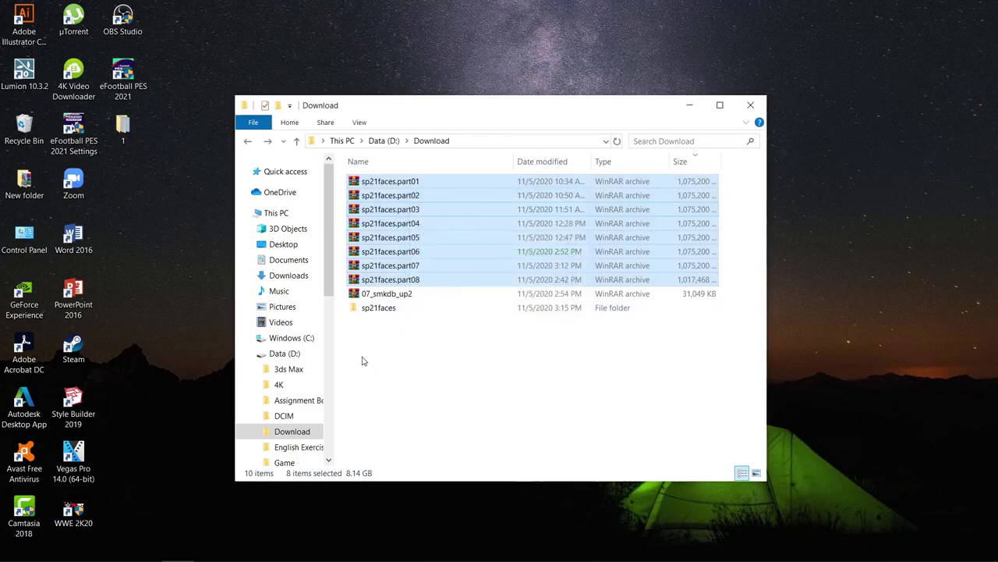
pyautogui.click(406, 338)
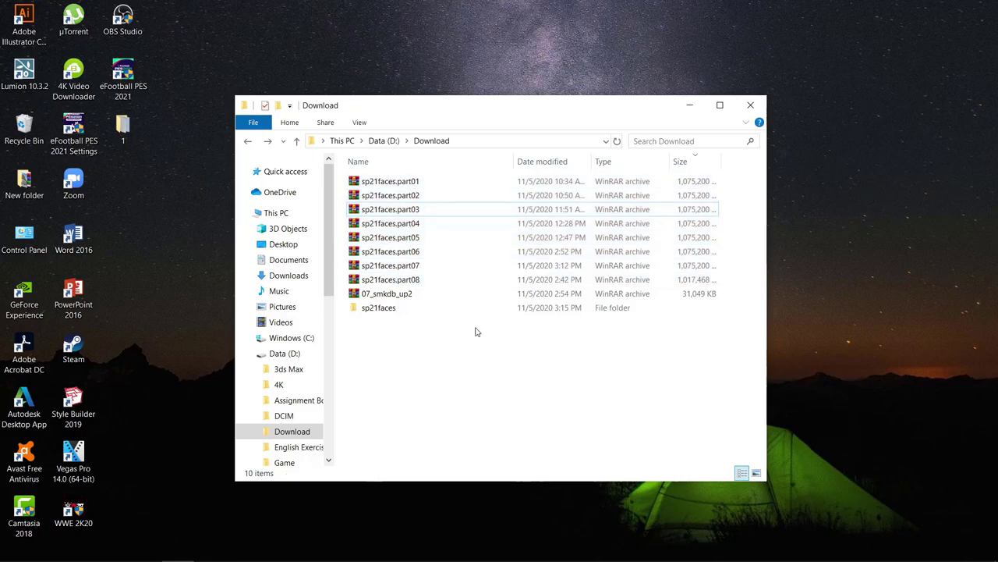
# Step: Open the extracted sp21faces folder and copy its four CPK files, 01_smkdb_fa1 to 01_smkdb_fa4
pyautogui.click(404, 311)
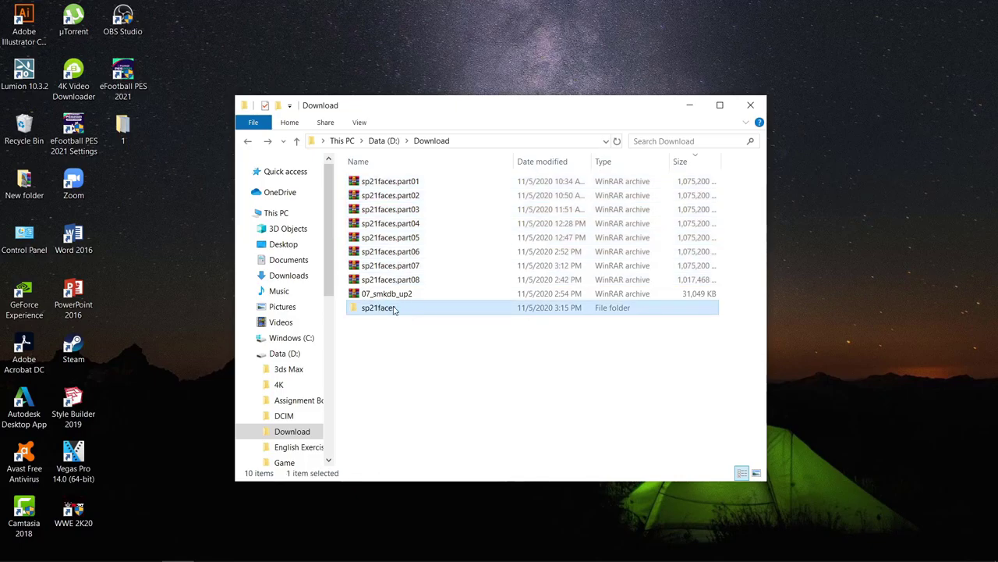
pyautogui.rightClick(396, 309)
pyautogui.click(415, 171)
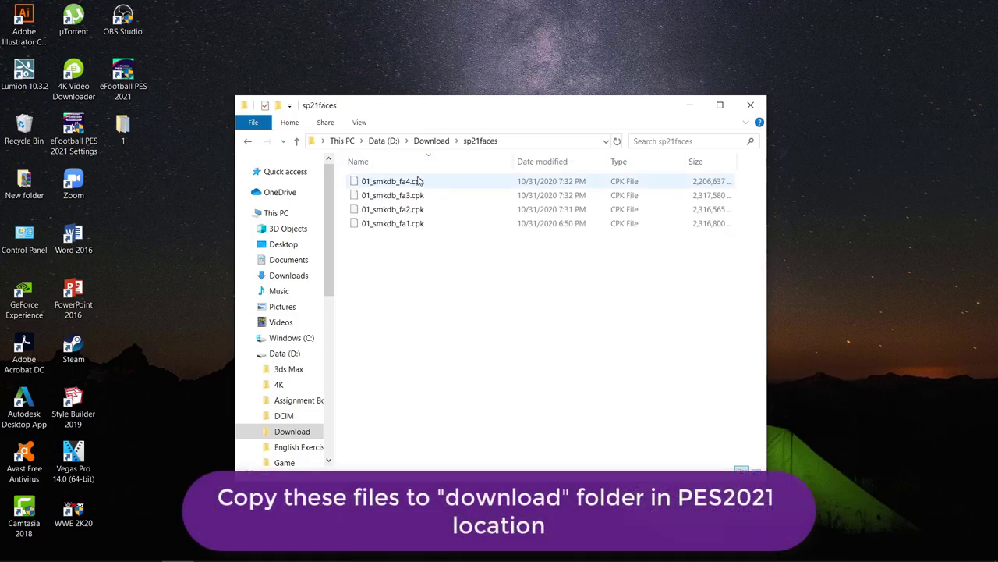
pyautogui.moveTo(486, 290); pyautogui.dragTo(388, 173)
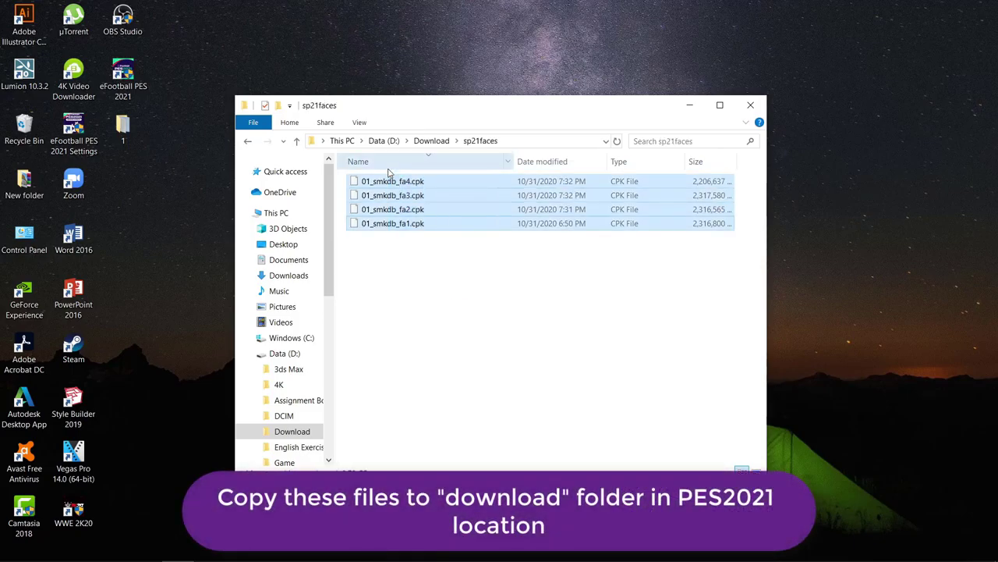
pyautogui.rightClick(412, 203)
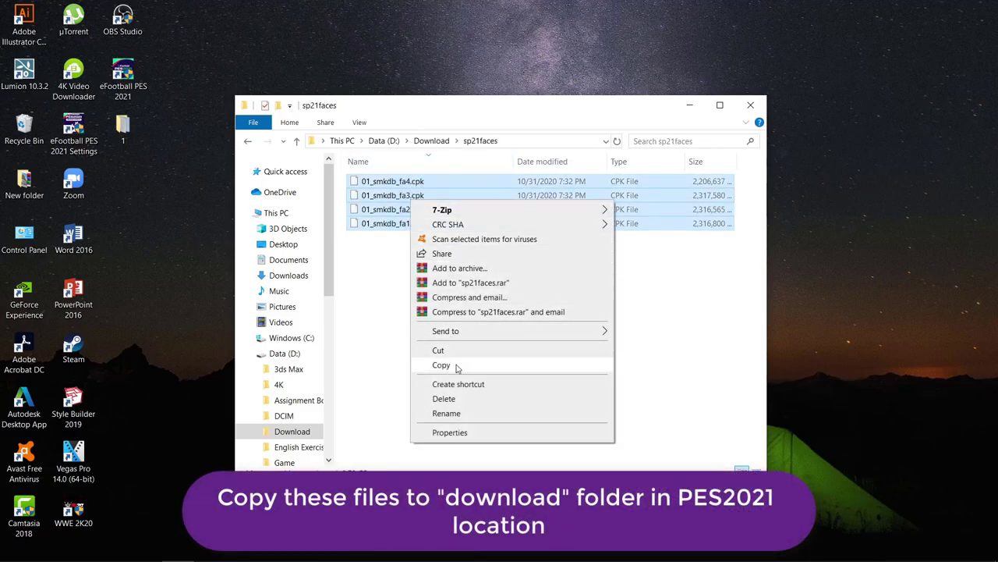
pyautogui.click(519, 365)
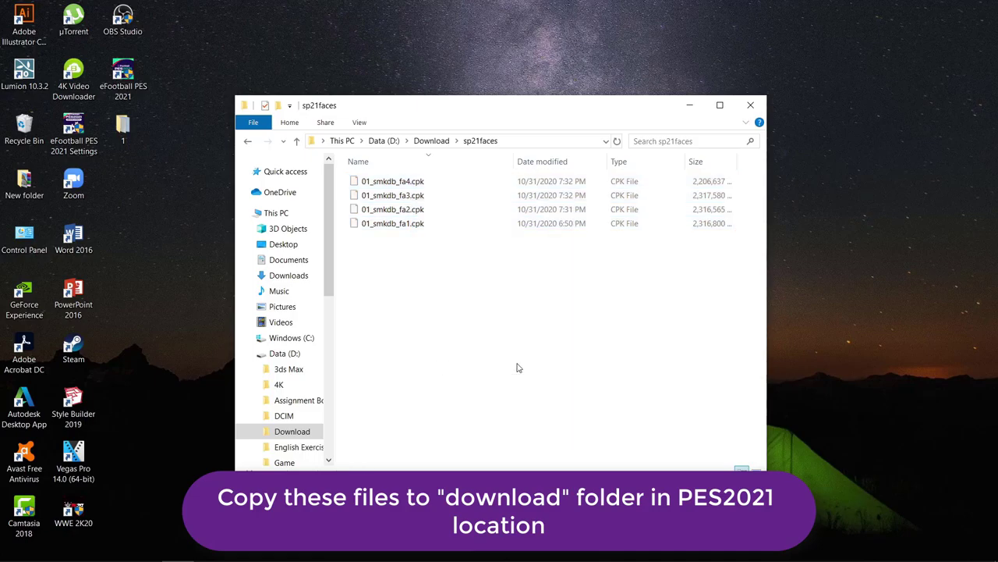
# Step: Open the file location of the eFootball PES 2021 shortcut and go into the game's download folder
pyautogui.click(118, 95)
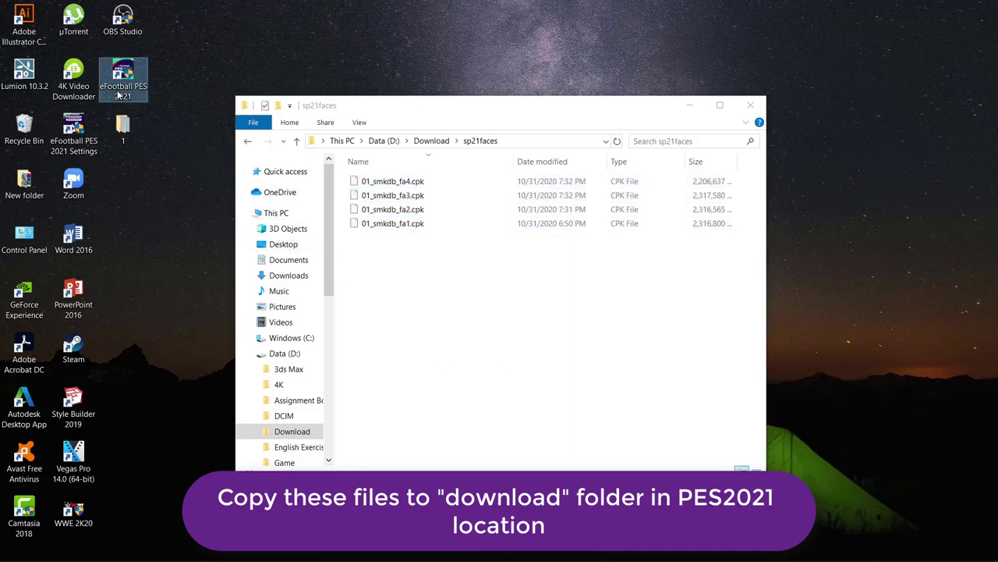
pyautogui.rightClick(119, 95)
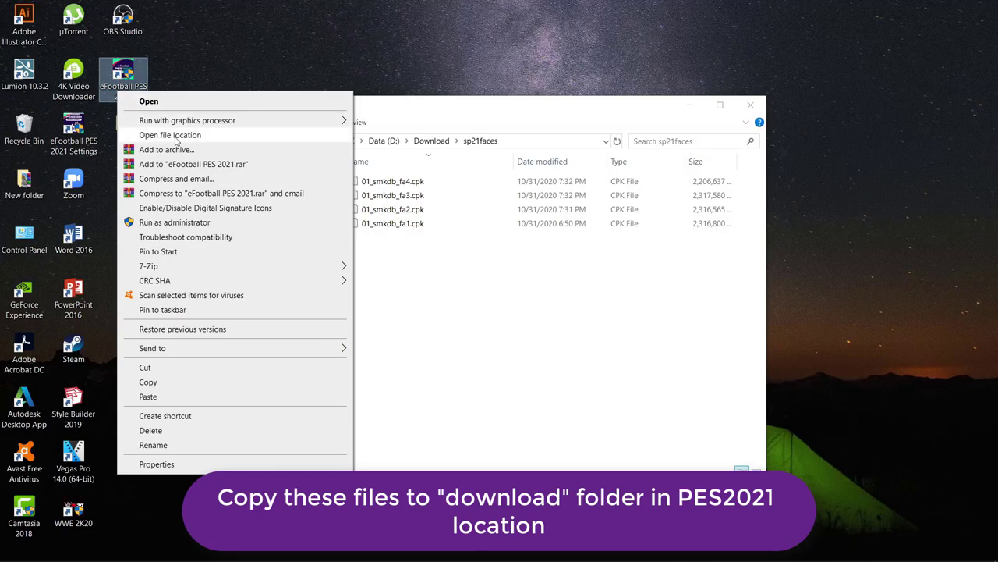
pyautogui.click(238, 142)
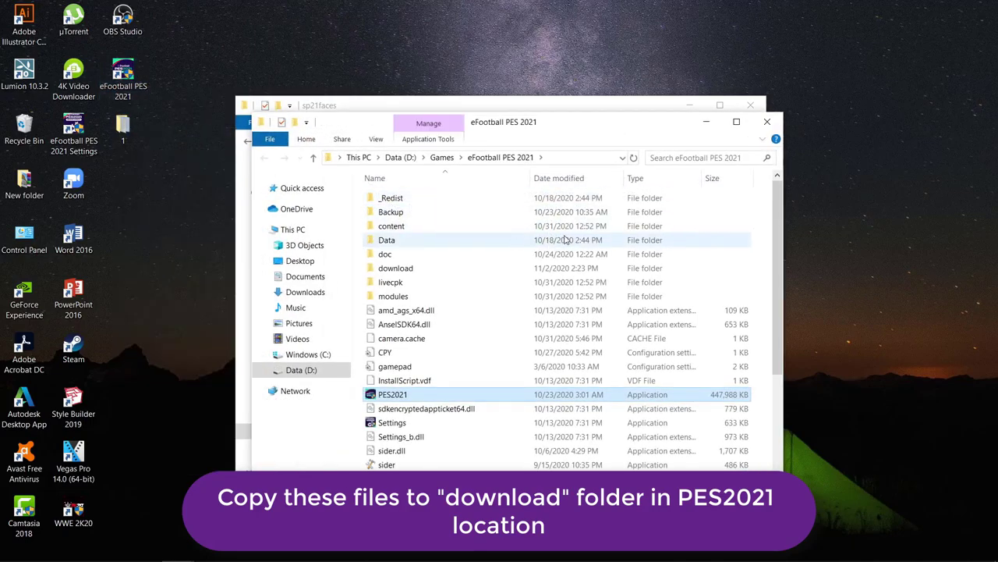
pyautogui.rightClick(438, 266)
pyautogui.doubleClick(404, 270)
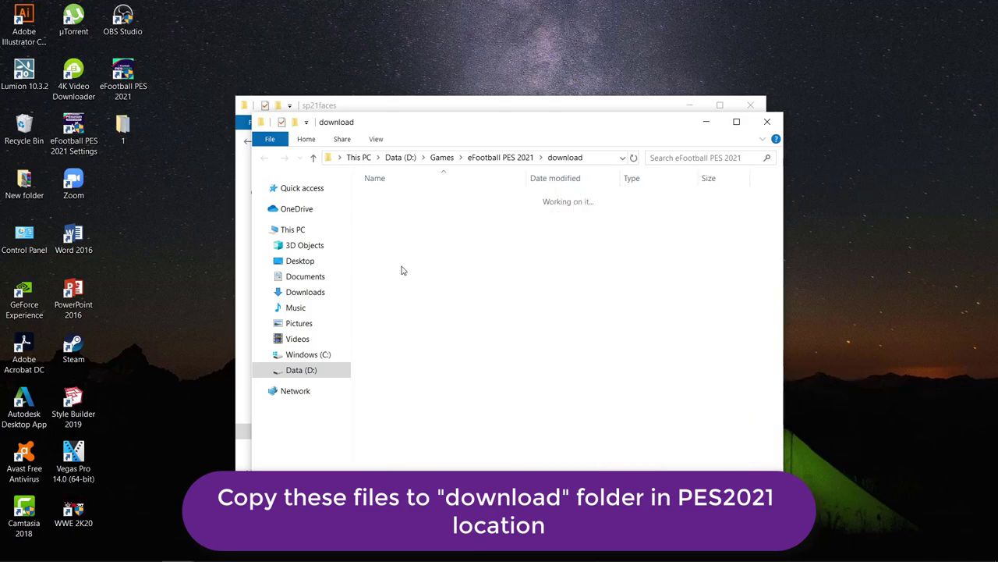
pyautogui.rightClick(403, 269)
pyautogui.press('Escape')
pyautogui.hotkey('alt', 'Left')
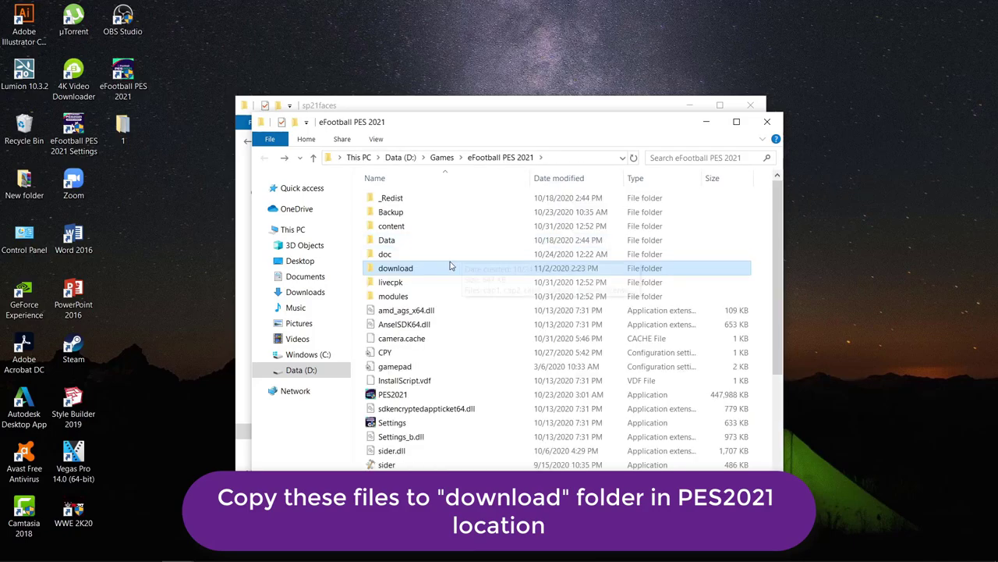
pyautogui.rightClick(405, 270)
pyautogui.click(425, 167)
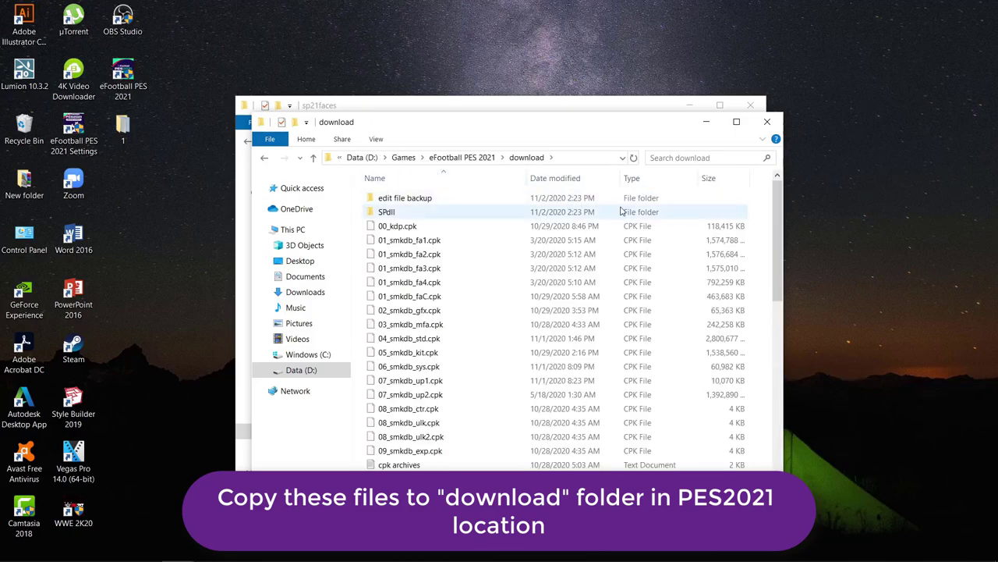
# Step: Paste the four copied CPK files into the game's download folder, replacing the existing ones, and close that folder window
pyautogui.rightClick(762, 277)
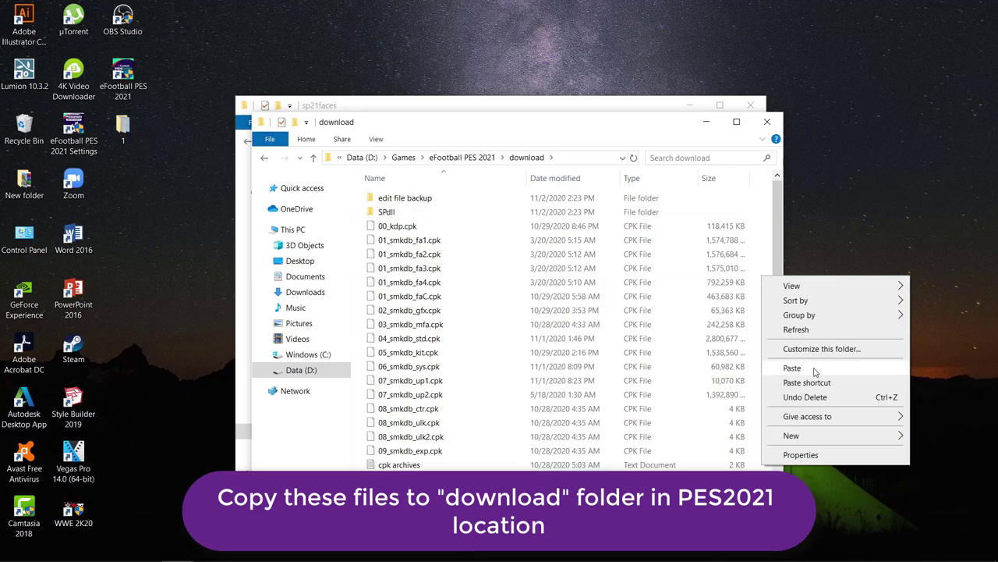
pyautogui.click(792, 367)
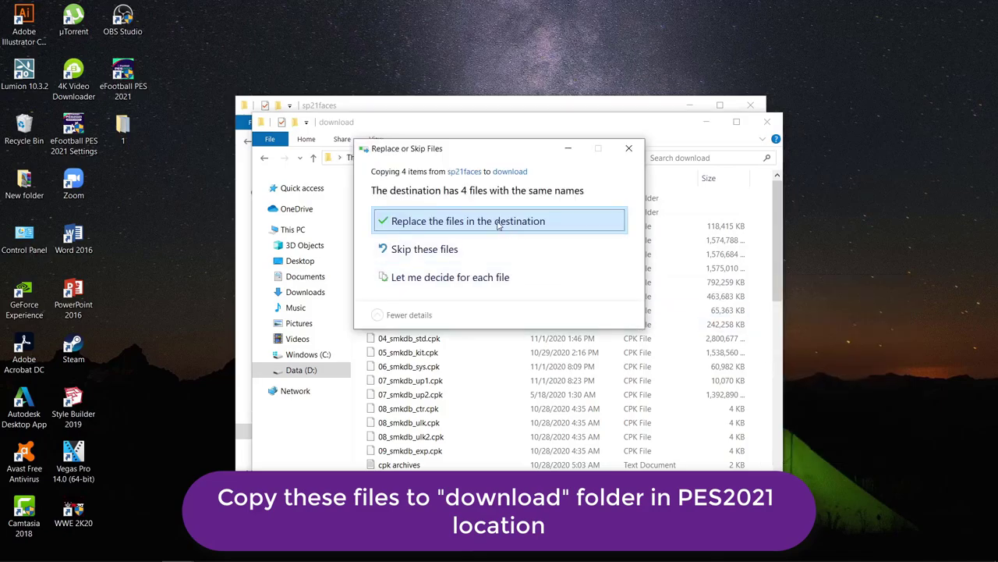
pyautogui.click(497, 222)
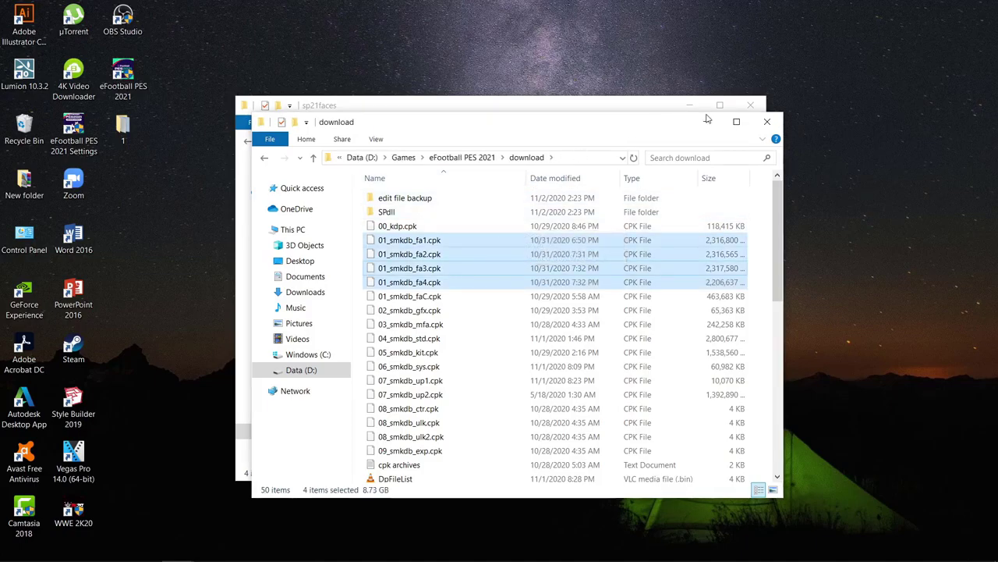
pyautogui.click(766, 123)
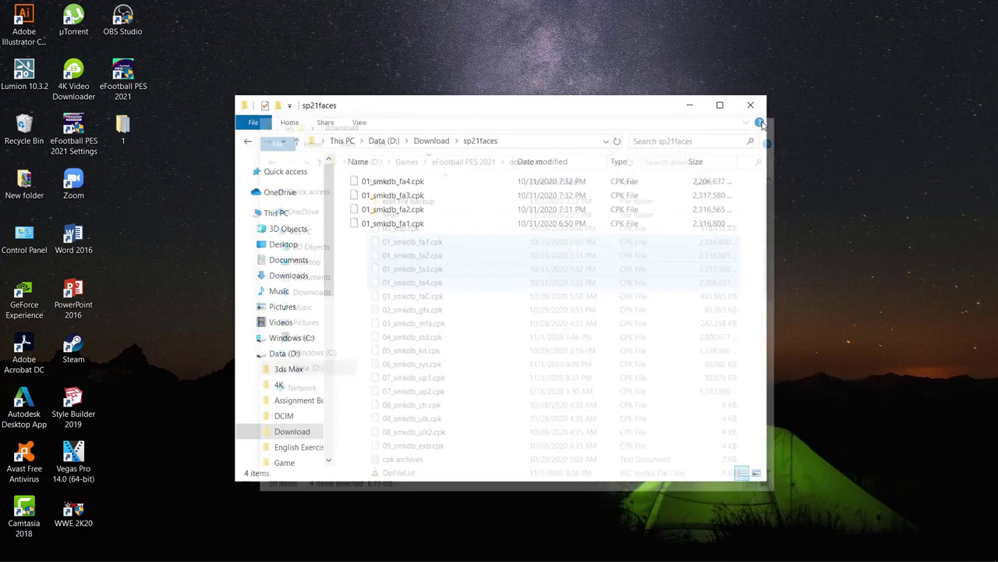
# Step: Go back to the Download folder on drive D and extract the 07_smkdb_up2 archive into its own 07_smkdb_up2 folder
pyautogui.press('BackSpace')
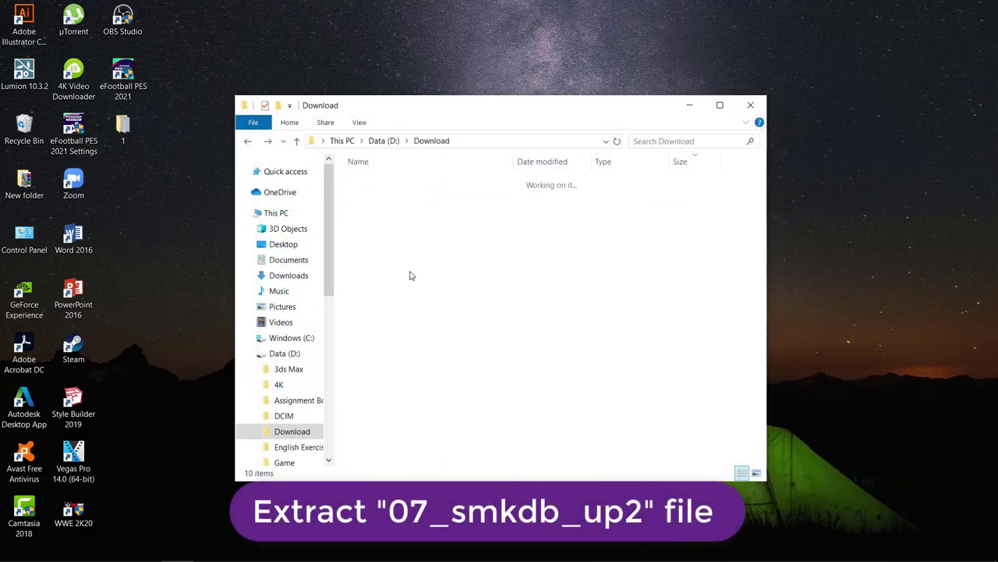
pyautogui.click(392, 294)
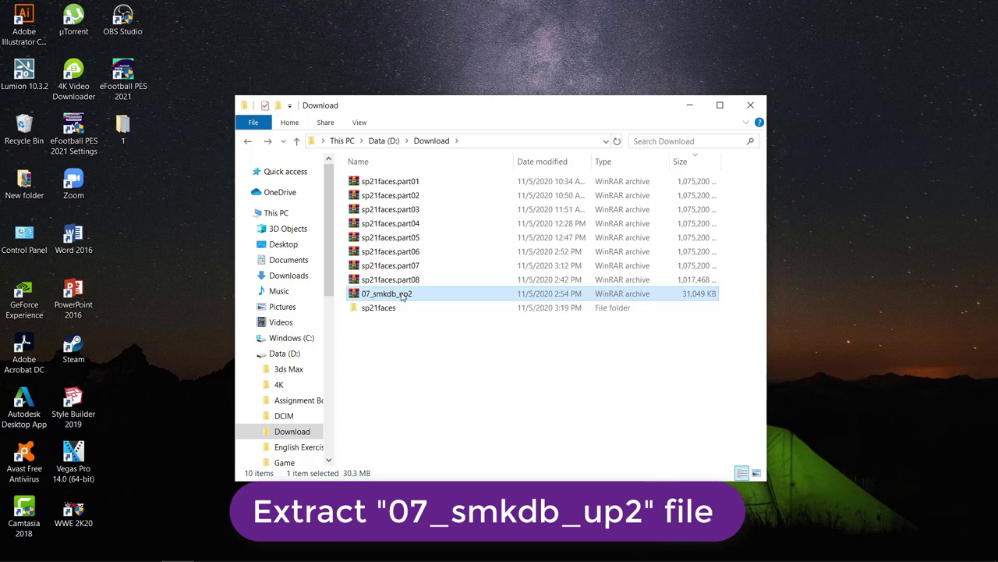
pyautogui.rightClick(403, 295)
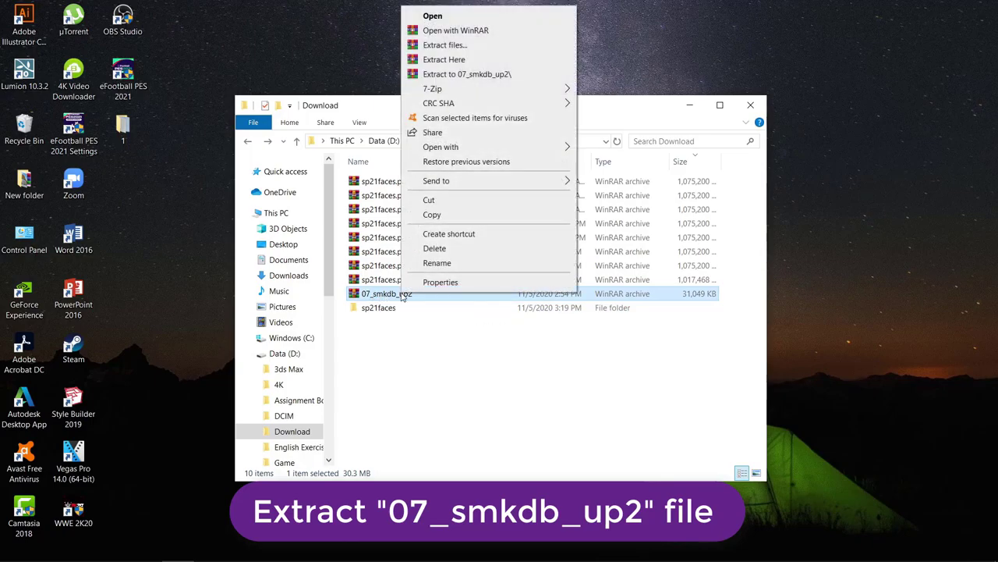
pyautogui.click(462, 75)
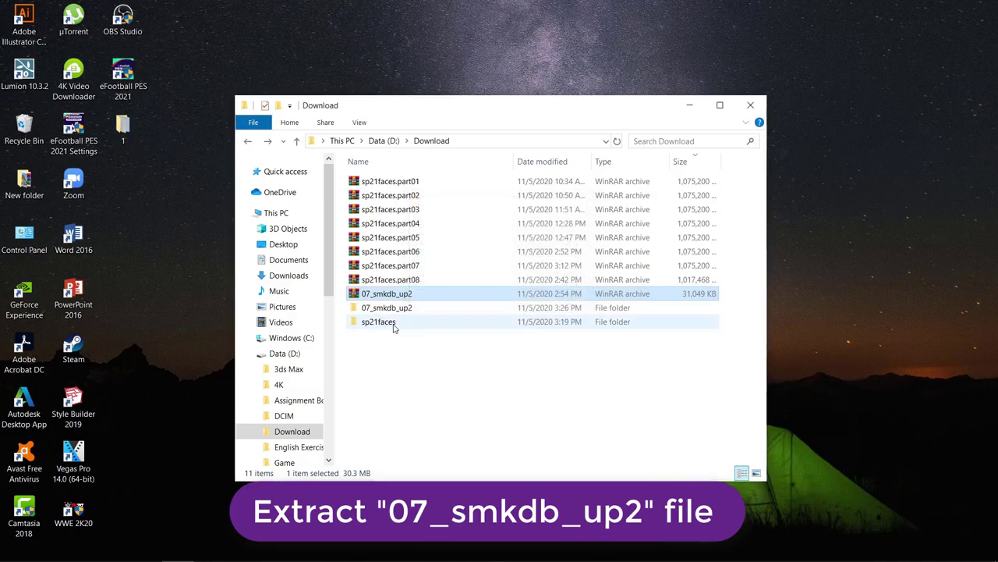
# Step: Open the extracted 07_smkdb_up2 folder and copy the file 07_smkdb_up2.cpk
pyautogui.click(425, 309)
pyautogui.rightClick(410, 310)
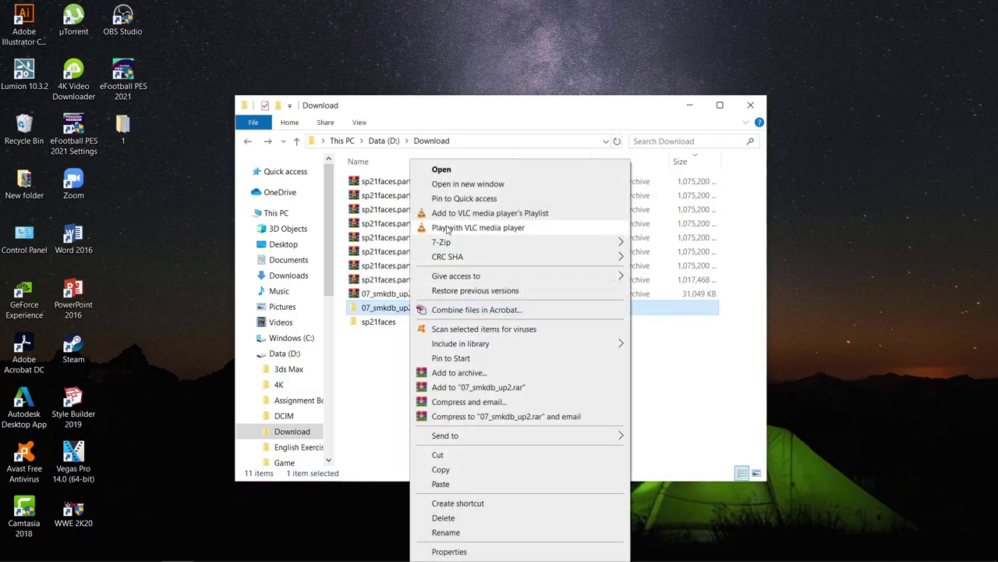
pyautogui.click(443, 170)
pyautogui.click(449, 182)
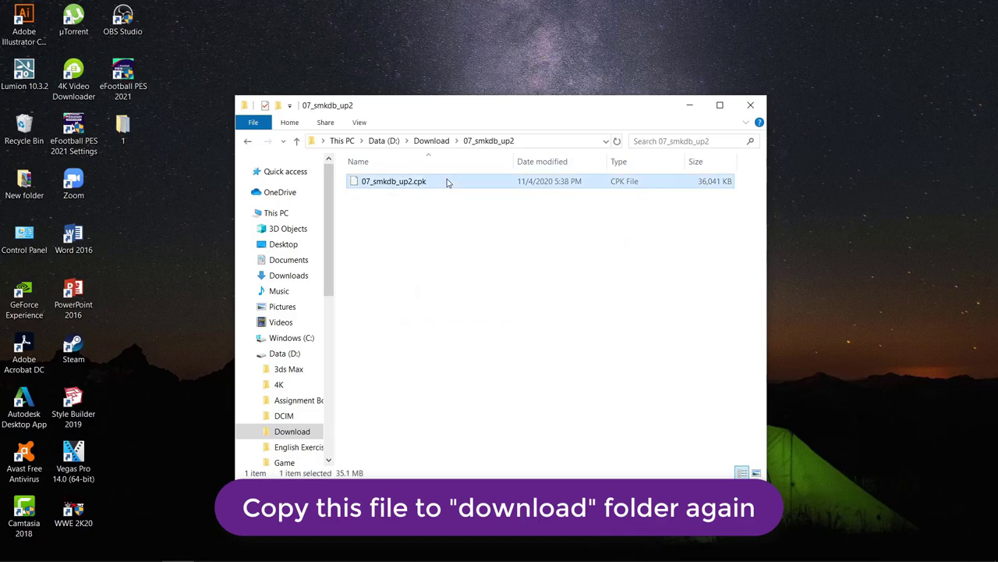
pyautogui.rightClick(419, 183)
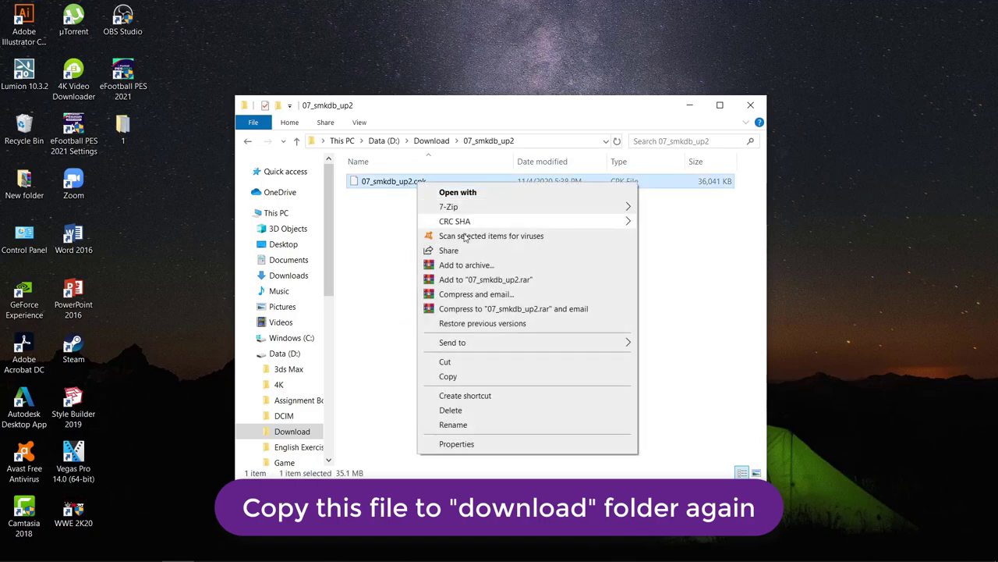
pyautogui.click(450, 376)
# Step: Open the file location of the eFootball PES 2021 desktop shortcut and go into its download folder
pyautogui.click(124, 87)
pyautogui.rightClick(121, 74)
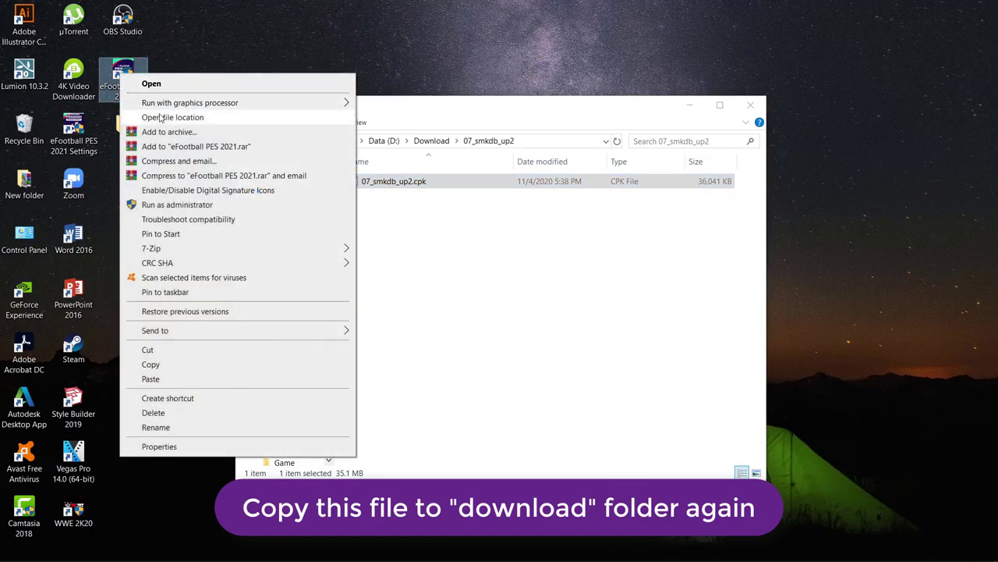
pyautogui.click(160, 117)
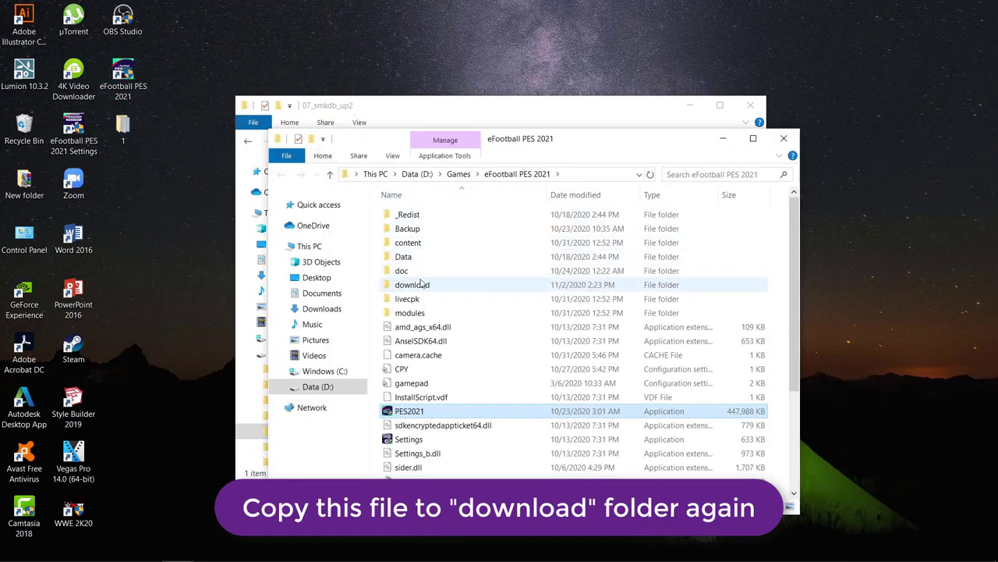
pyautogui.click(421, 285)
pyautogui.rightClick(422, 285)
pyautogui.click(456, 165)
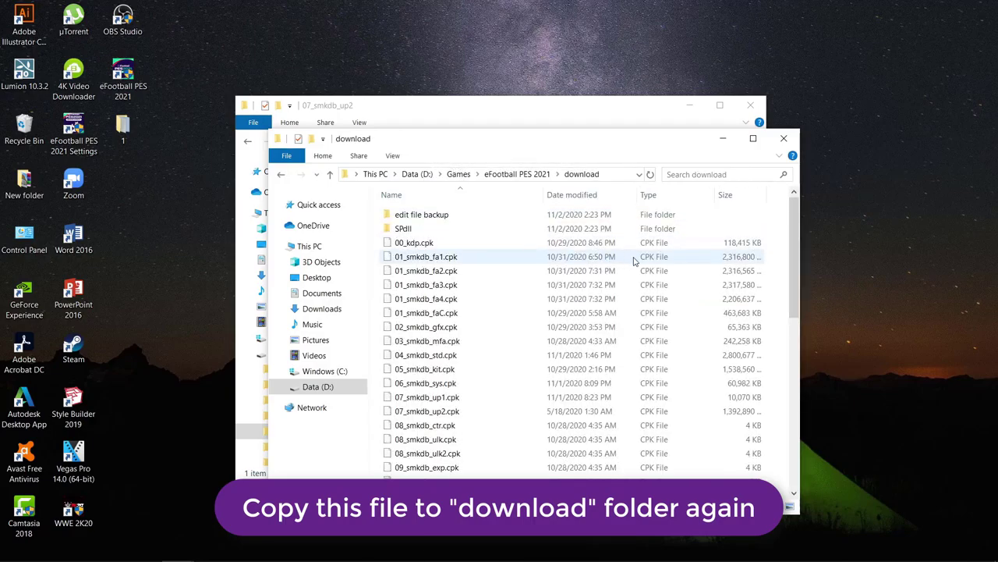
# Step: Paste 07_smkdb_up2.cpk into the game's download folder, replacing the existing file, and close both folder windows
pyautogui.rightClick(784, 259)
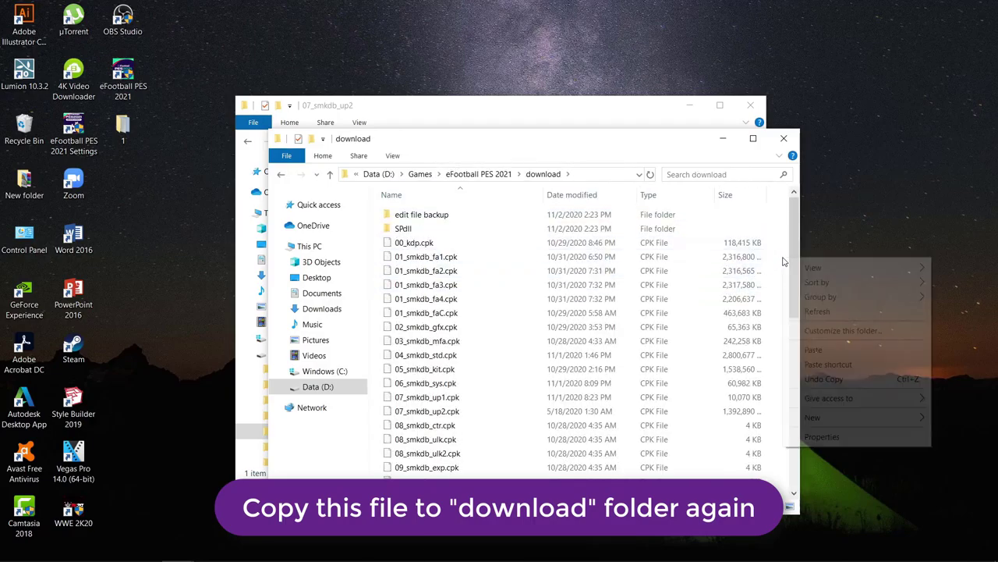
pyautogui.click(830, 352)
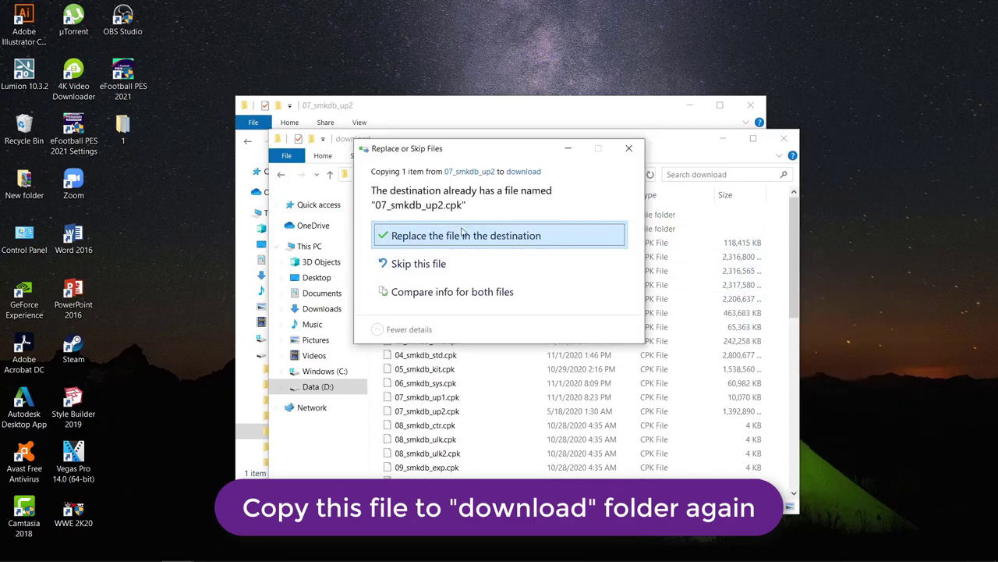
pyautogui.click(493, 243)
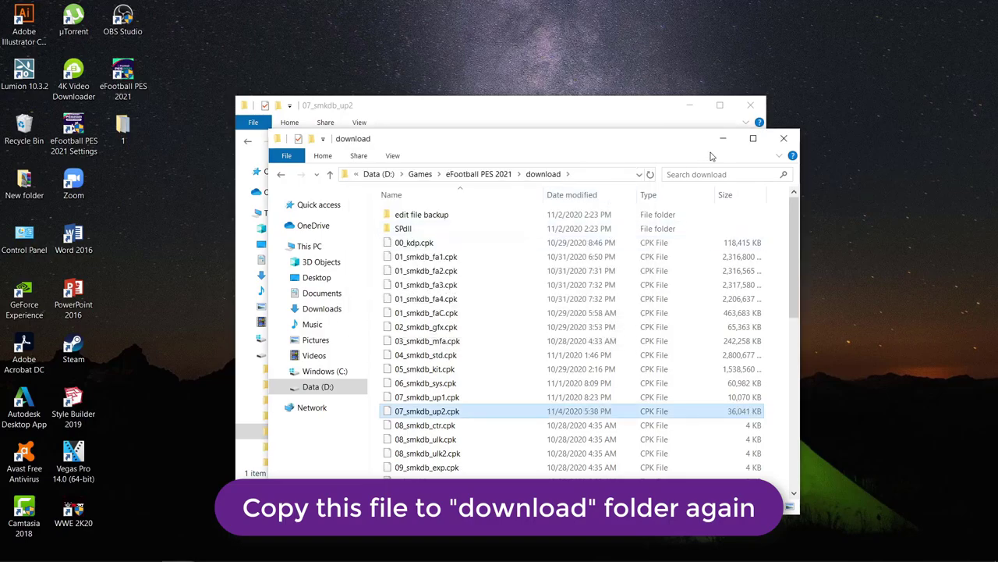
pyautogui.click(785, 139)
pyautogui.click(750, 105)
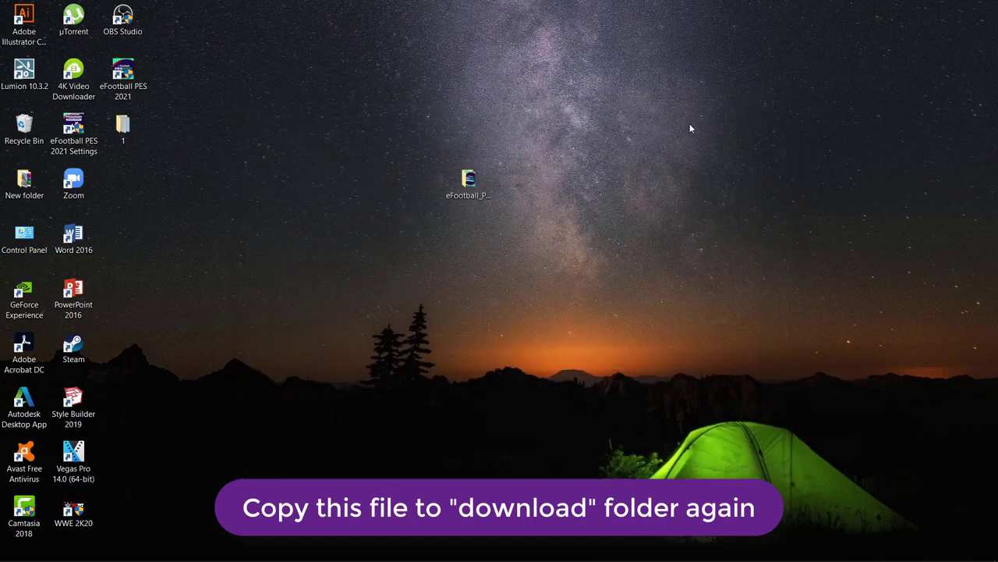